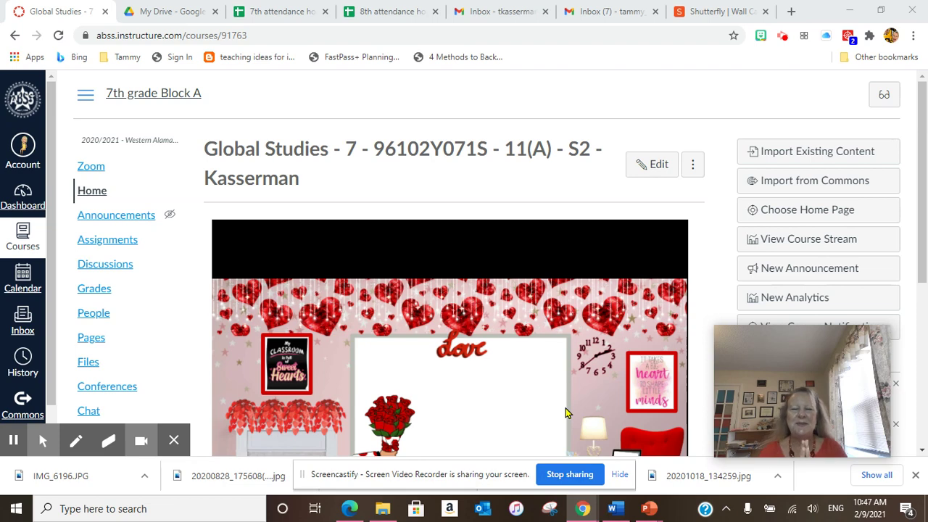
# Step: Unpin the 2/8/21 discussion from the course's Discussions page
pyautogui.click(87, 272)
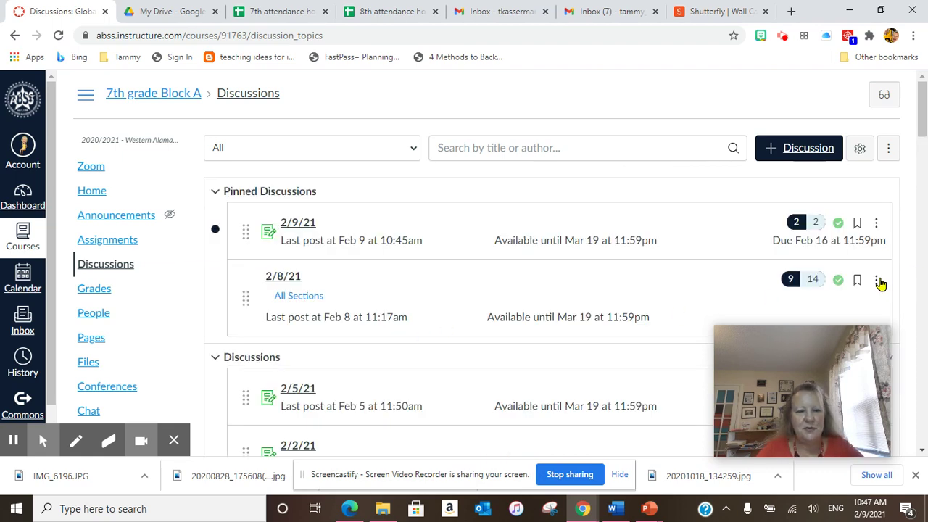
pyautogui.click(876, 281)
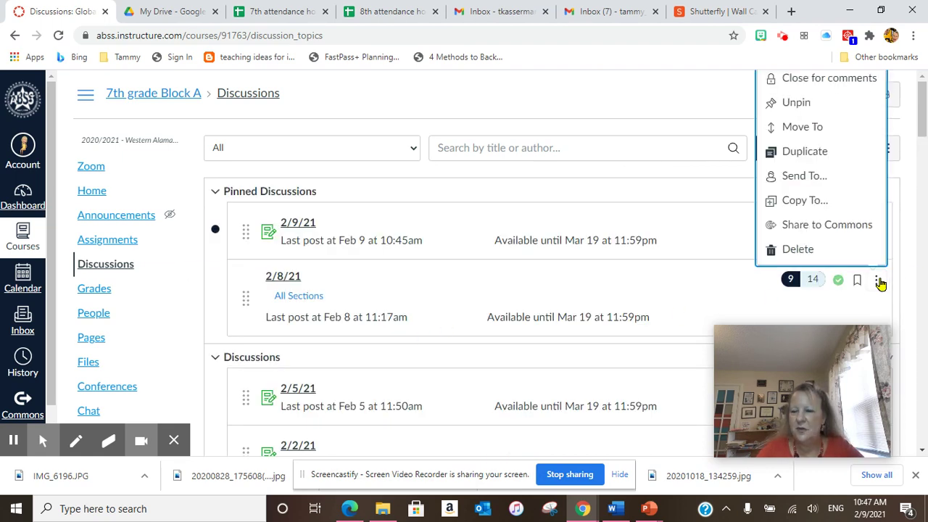
pyautogui.click(809, 102)
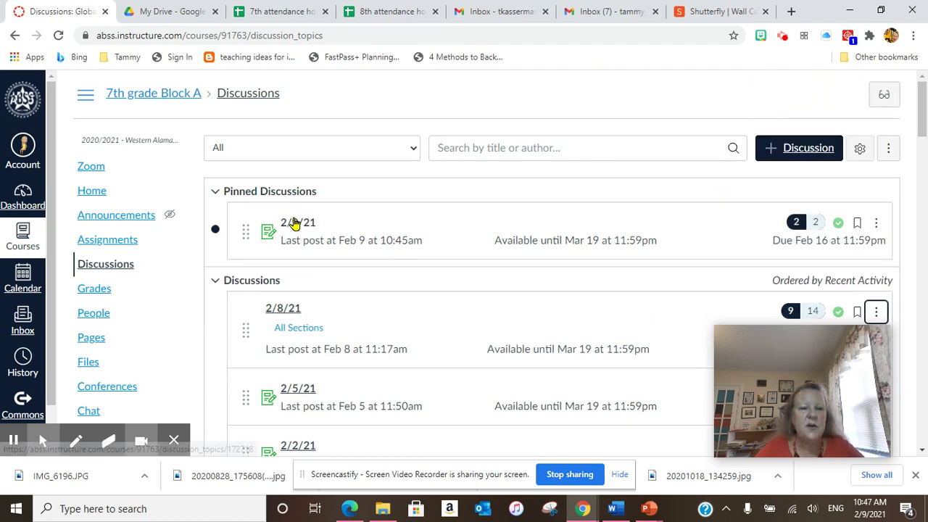
# Step: Skim the 2/9/21 pizza discussion's replies, then go to the course Assignments list
pyautogui.click(295, 224)
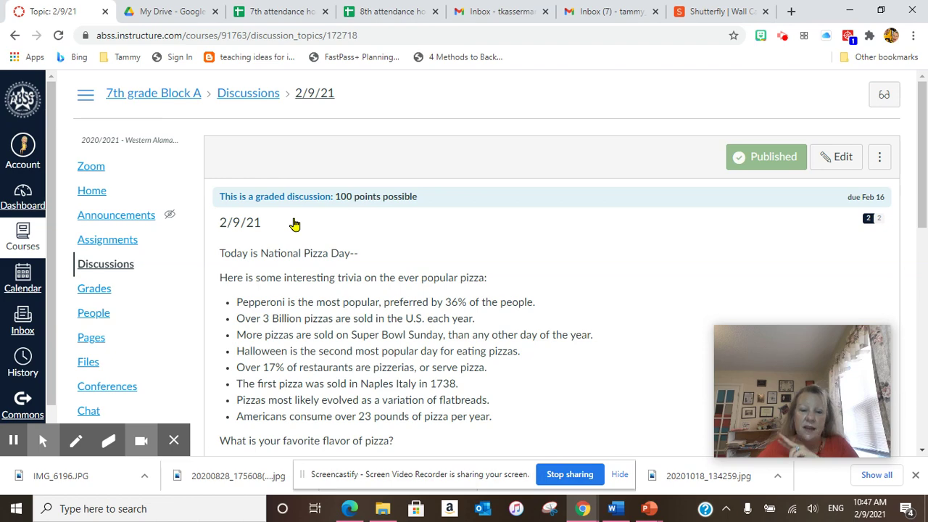
pyautogui.scroll(-5, 406, 383)
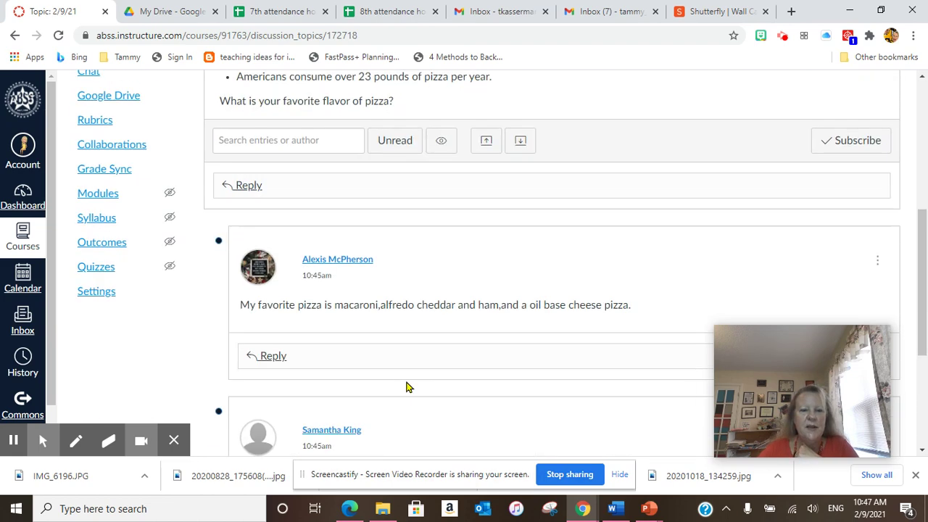
pyautogui.scroll(4, 406, 384)
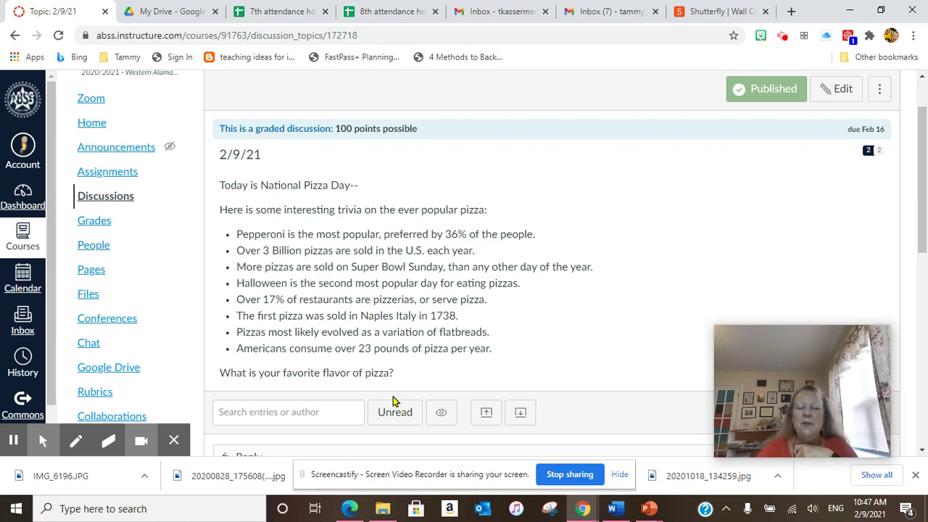
pyautogui.click(120, 173)
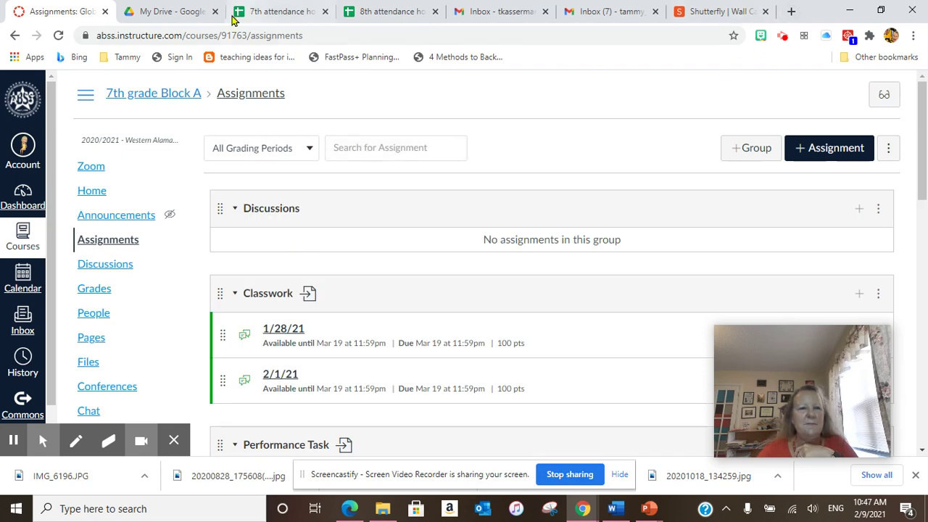
# Step: From the My Drive tab, open '7th grade virtual notebook 2021 WAMS'
pyautogui.click(194, 11)
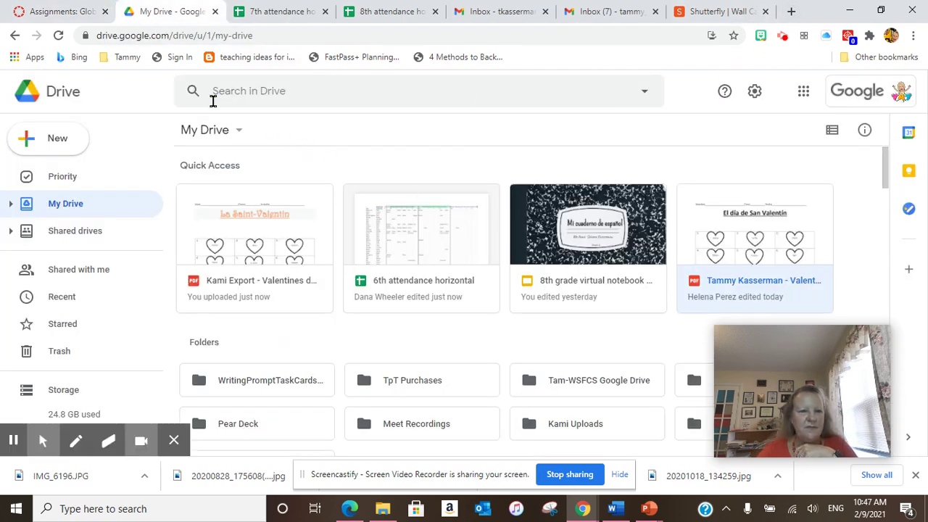
pyautogui.click(73, 88)
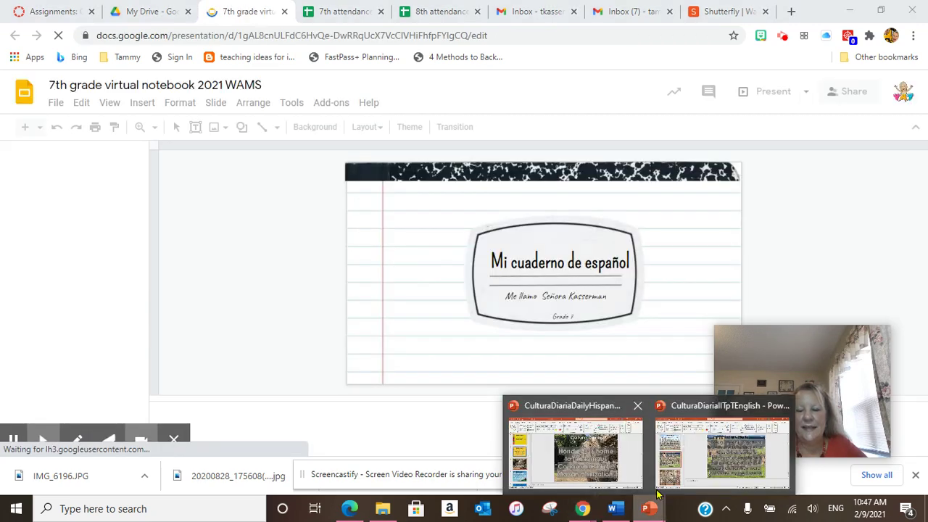
# Step: Go to slide 48 of the Cultura Diaria deck and select the Córdoba mosque fact text
pyautogui.click(573, 450)
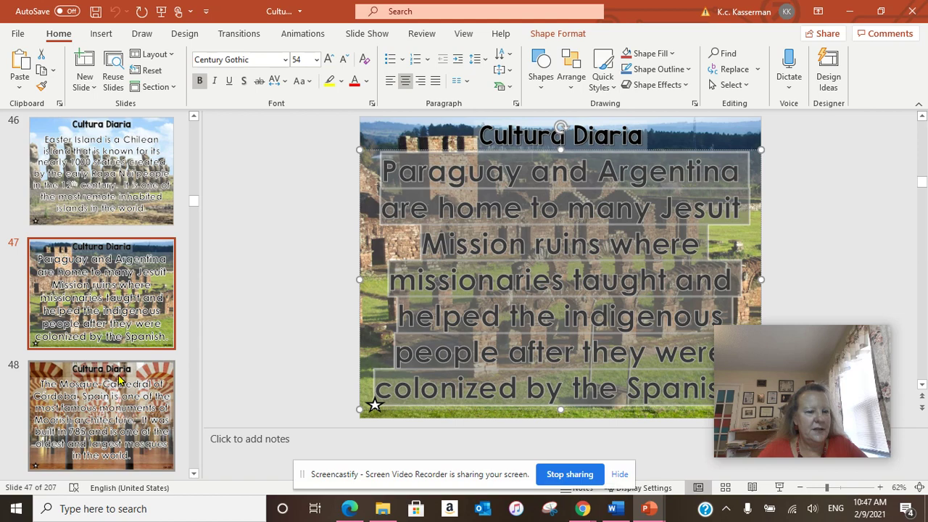
pyautogui.click(120, 398)
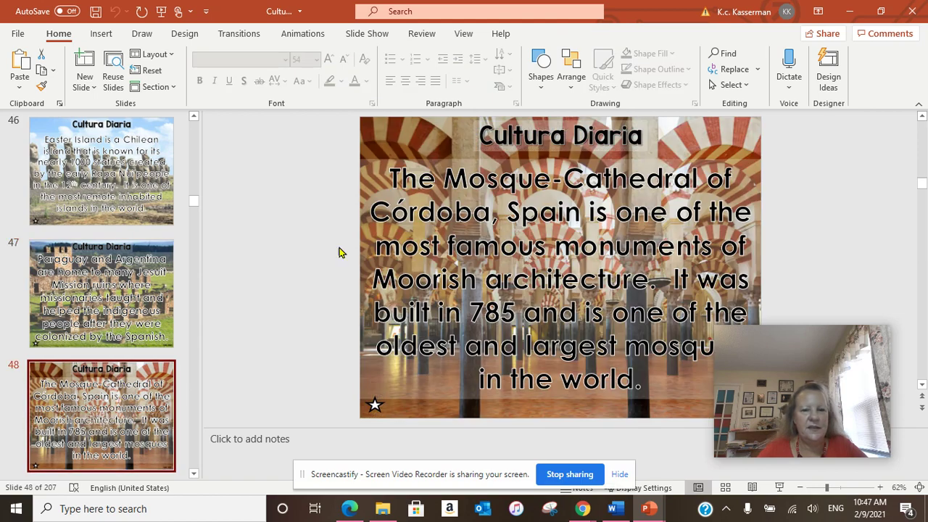
pyautogui.scroll(-1, 138, 283)
pyautogui.scroll(-3, 137, 282)
pyautogui.scroll(-1, 138, 283)
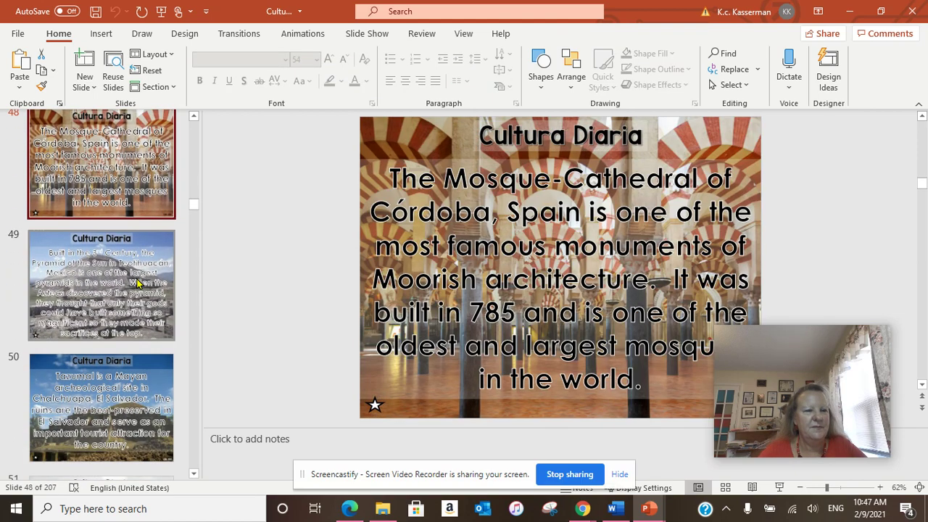
pyautogui.scroll(-1, 138, 283)
pyautogui.scroll(-1, 138, 282)
pyautogui.moveTo(388, 170)
pyautogui.mouseDown()
pyautogui.moveTo(629, 285)
pyautogui.moveTo(638, 383)
pyautogui.mouseUp()
pyautogui.hotkey('ctrl', 'c')
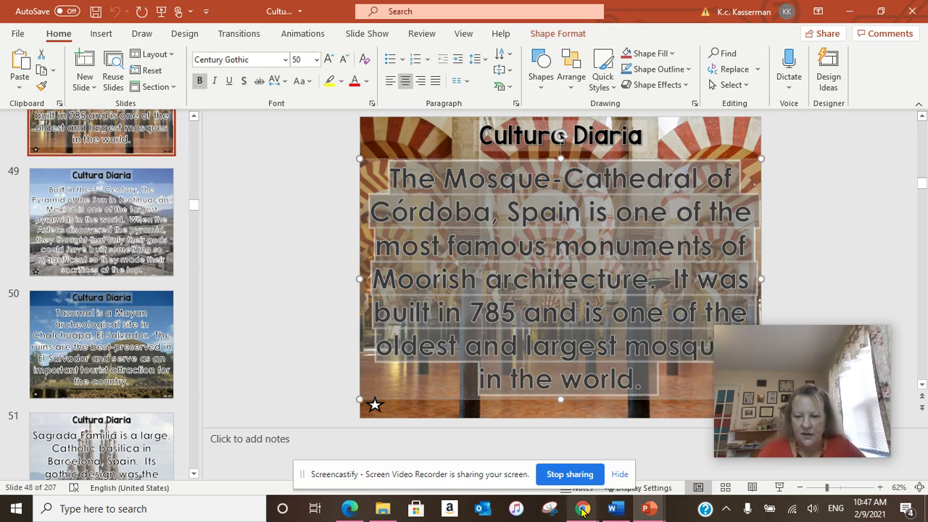
# Step: Back in the notebook, add a new slide after slide 9
pyautogui.moveTo(582, 509)
pyautogui.click(444, 453)
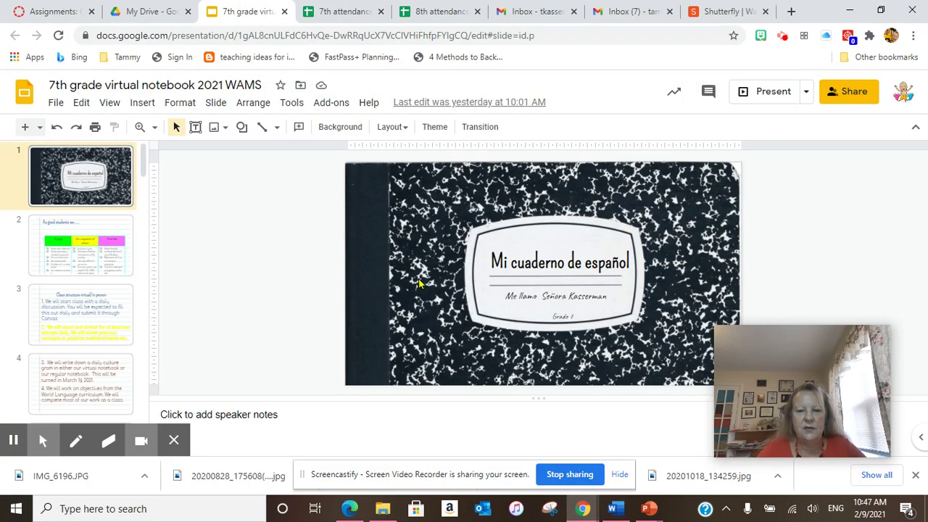
pyautogui.scroll(-2, 71, 358)
pyautogui.scroll(-2, 69, 357)
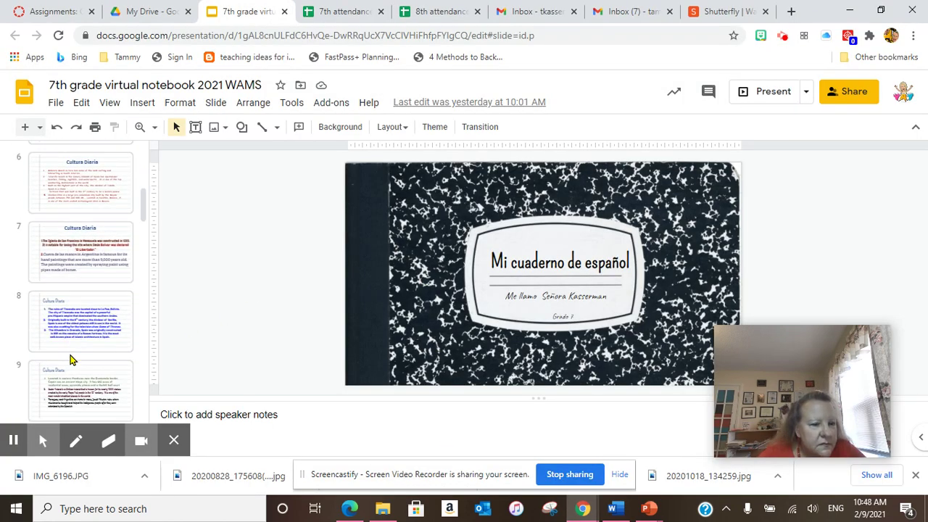
pyautogui.scroll(-2, 71, 359)
pyautogui.scroll(-1, 76, 334)
pyautogui.click(84, 268)
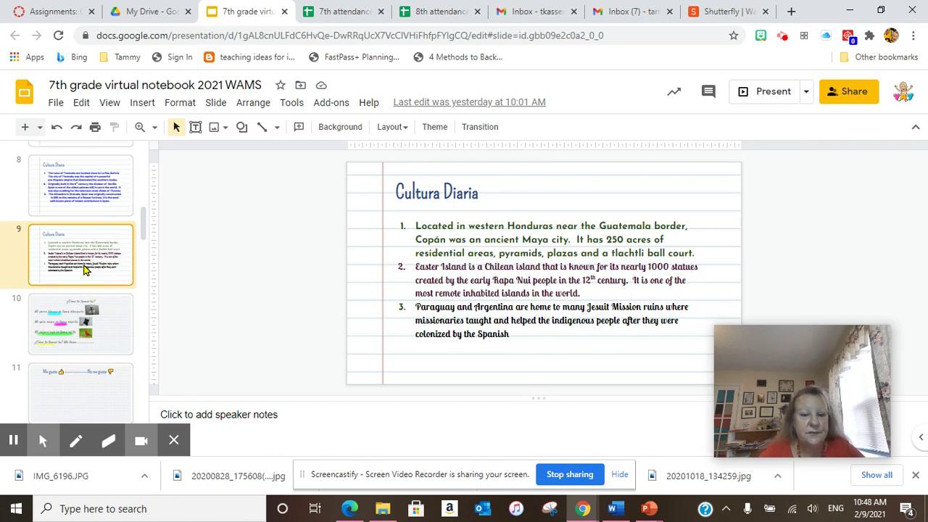
pyautogui.click(24, 127)
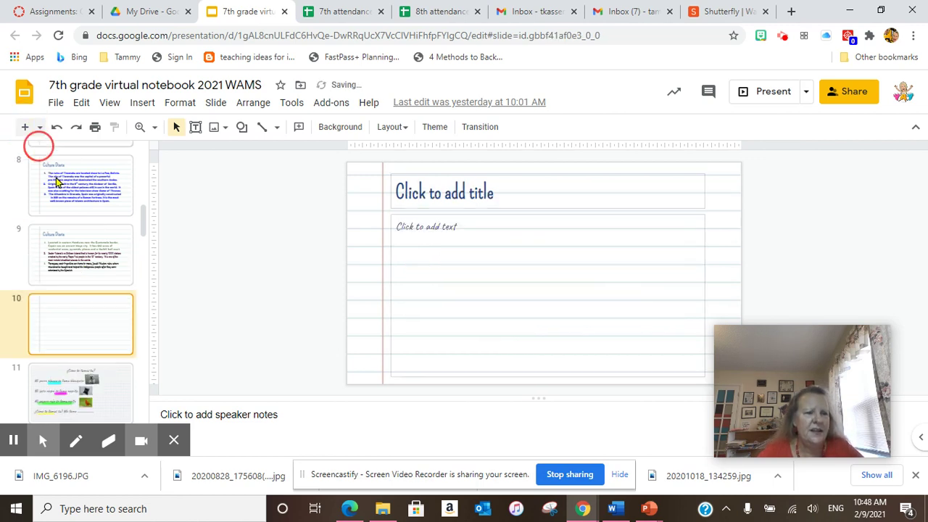
# Step: Paste the Córdoba mosque fact into slide 10's body text box and select it
pyautogui.click(448, 192)
pyautogui.write('Cultura Diaria')
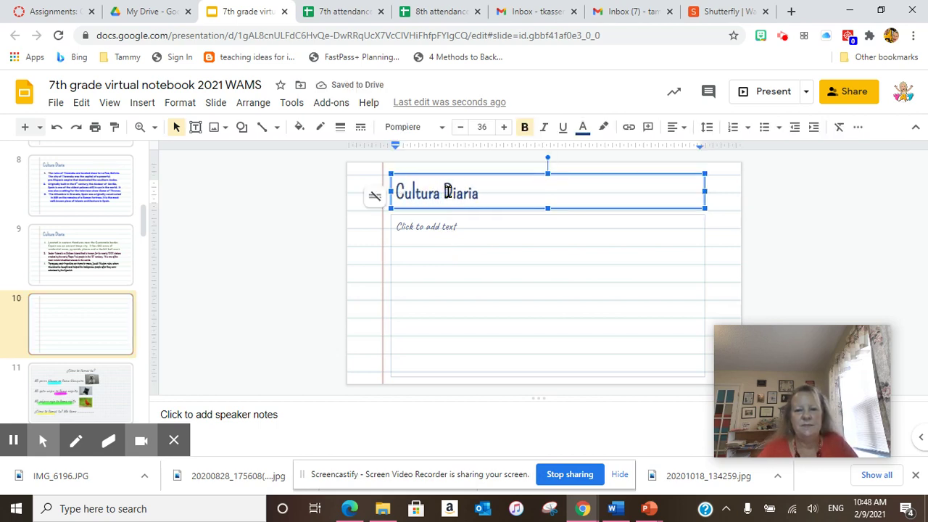
pyautogui.click(464, 248)
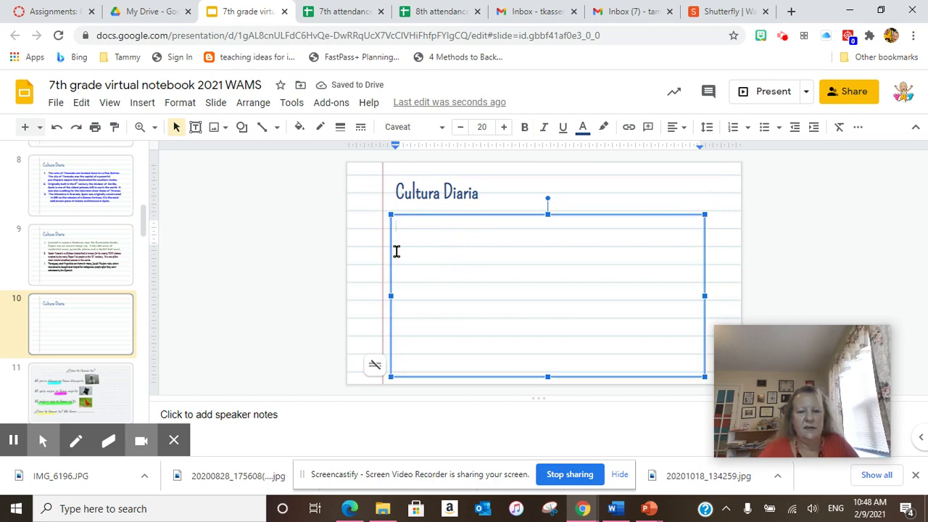
pyautogui.hotkey('ctrl', 'v')
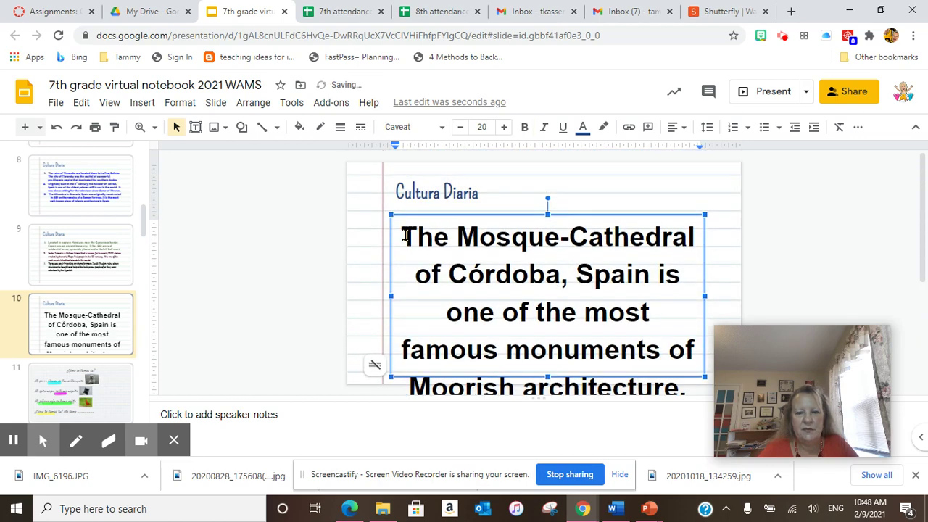
pyautogui.moveTo(406, 235); pyautogui.dragTo(622, 350)
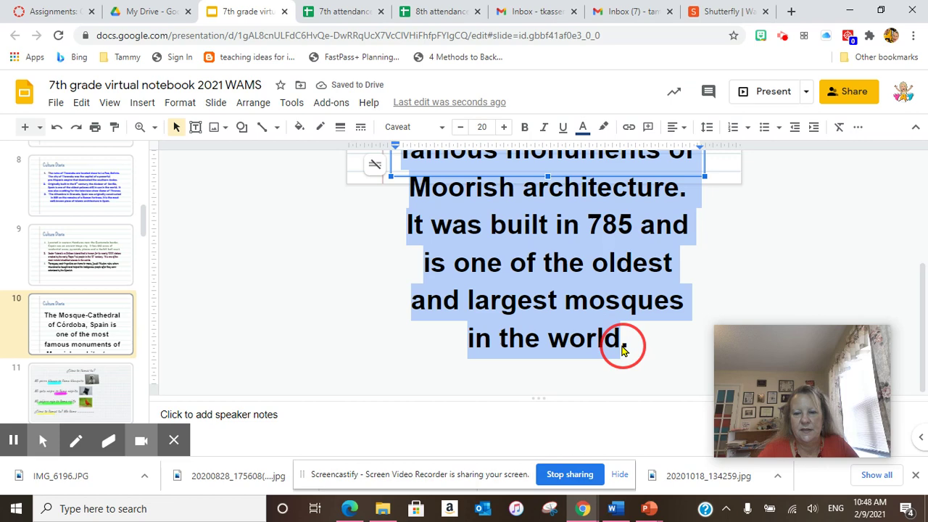
# Step: Format the Córdoba fact text as Courgette, size 18, in dark orange-brown
pyautogui.click(482, 127)
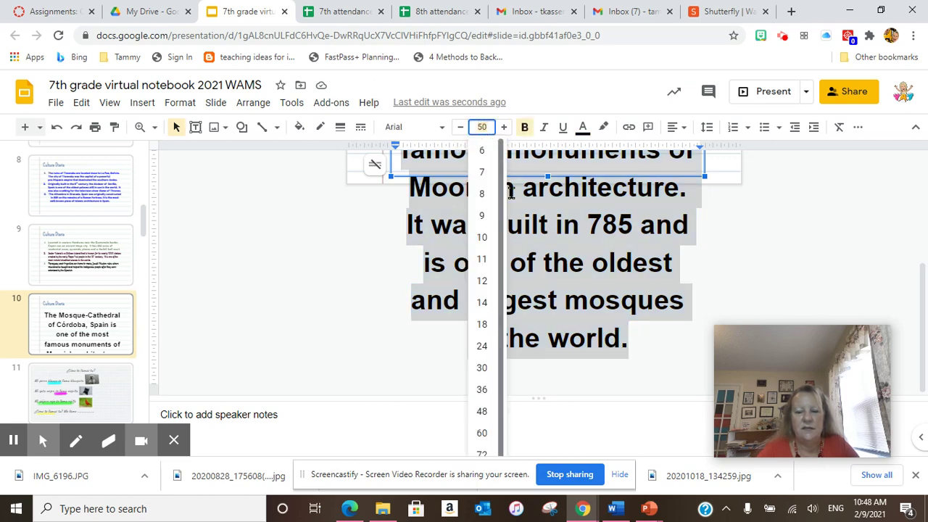
pyautogui.click(485, 325)
pyautogui.click(442, 131)
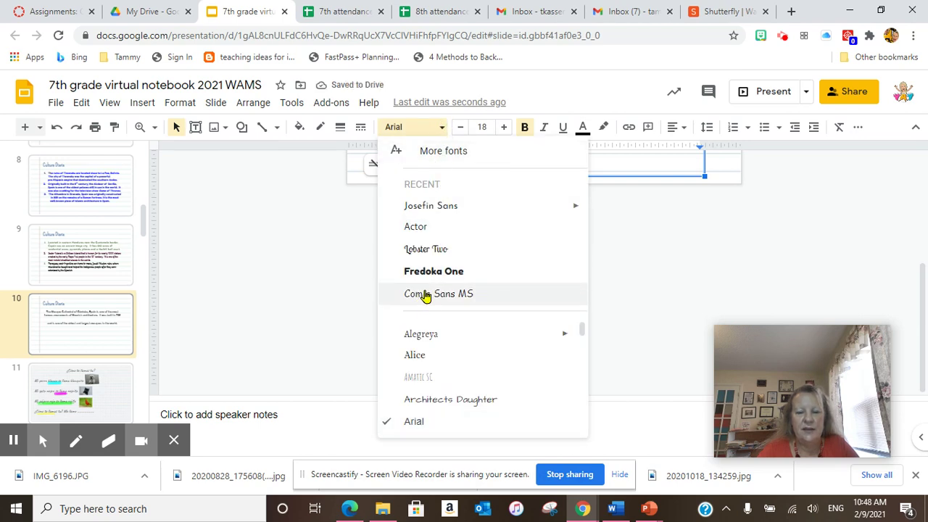
pyautogui.scroll(-3, 426, 340)
pyautogui.scroll(-3, 425, 384)
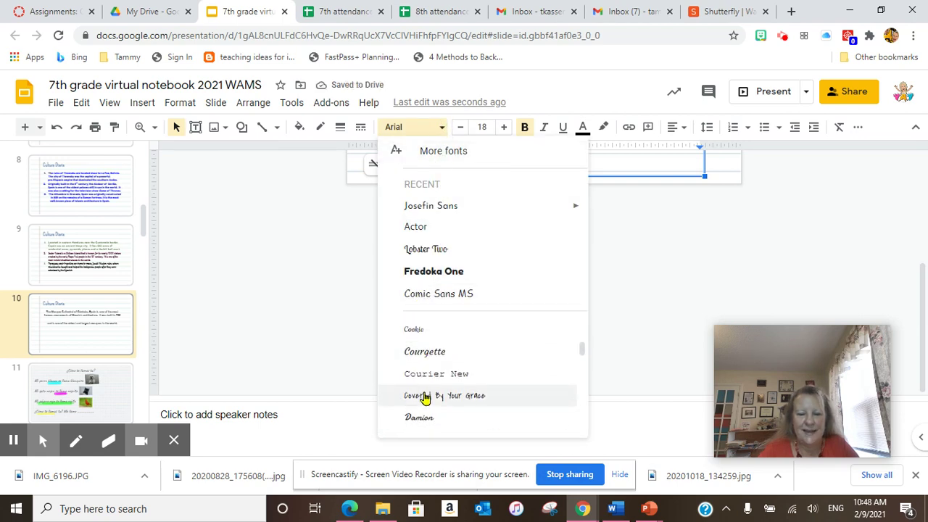
pyautogui.click(427, 353)
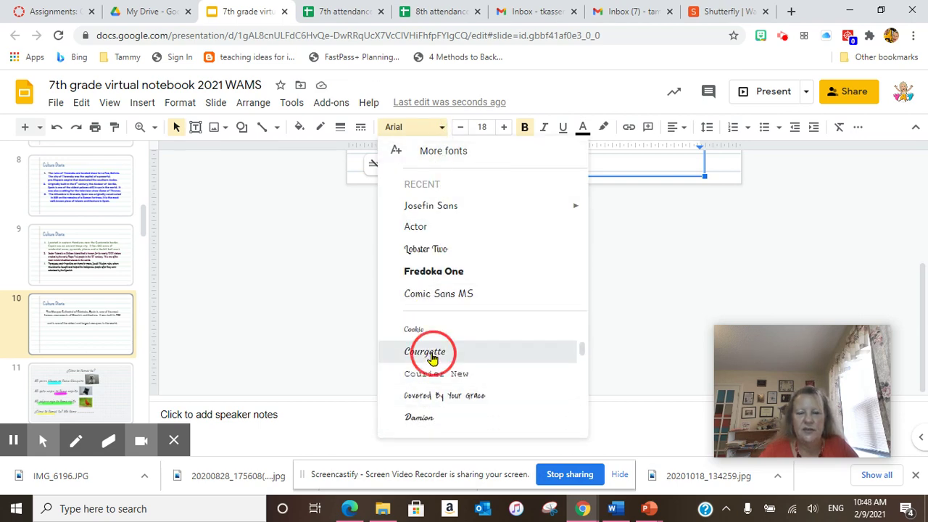
pyautogui.click(583, 129)
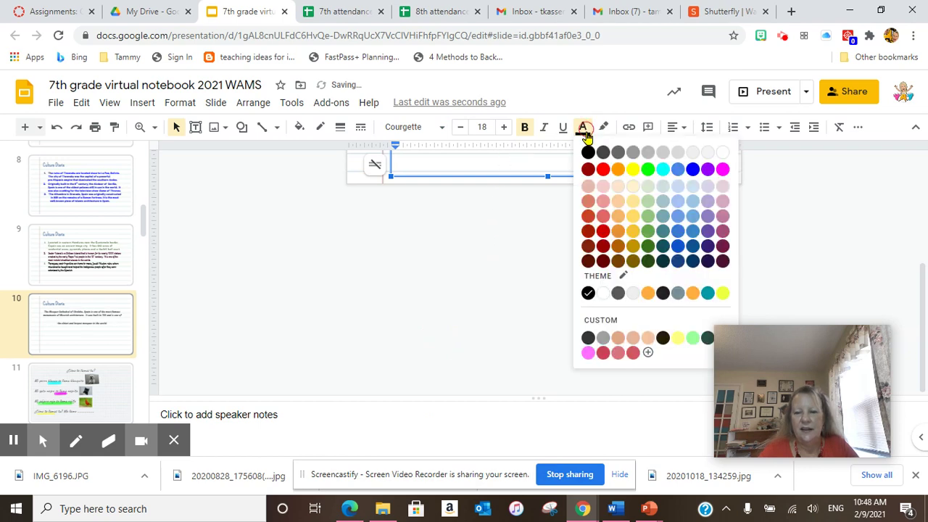
pyautogui.click(618, 262)
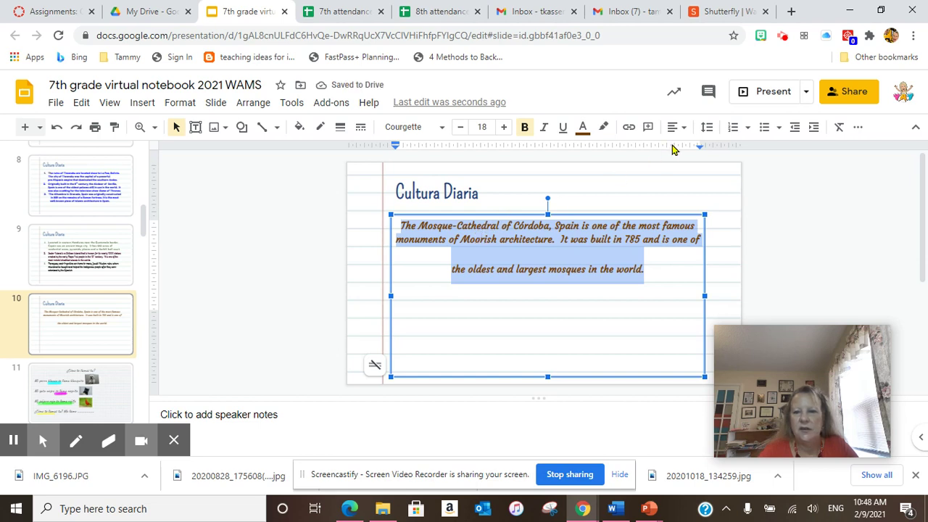
# Step: Left-align the fact, prefix it with '1.', and adjust the line break before 'and'
pyautogui.click(676, 128)
pyautogui.click(676, 150)
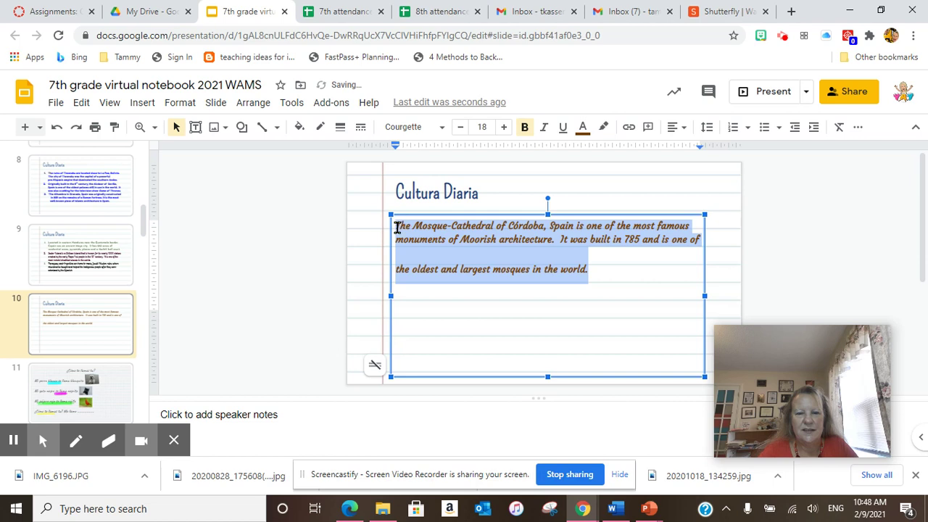
pyautogui.click(397, 228)
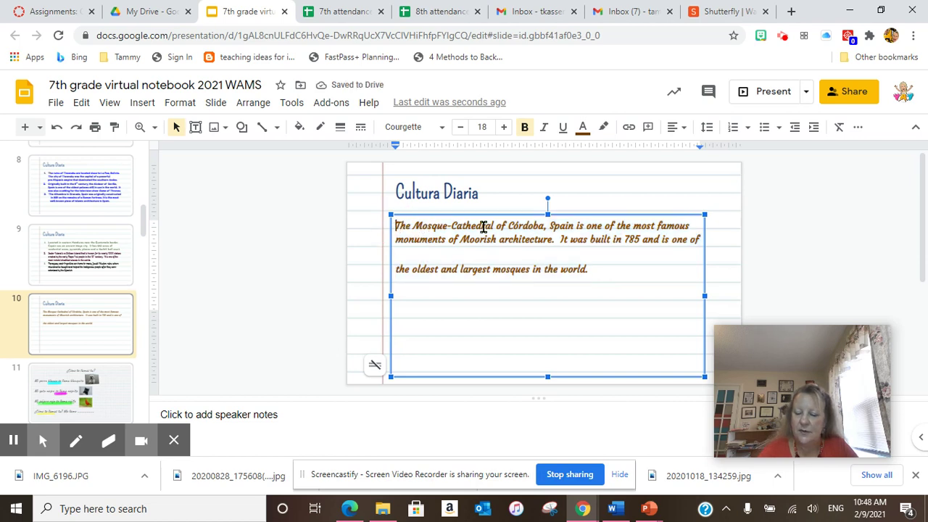
pyautogui.write('1.')
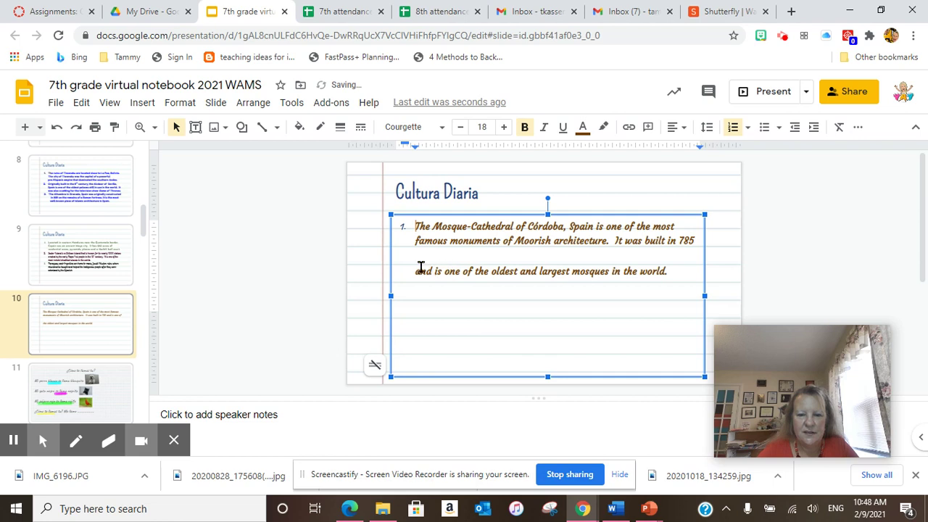
pyautogui.click(416, 270)
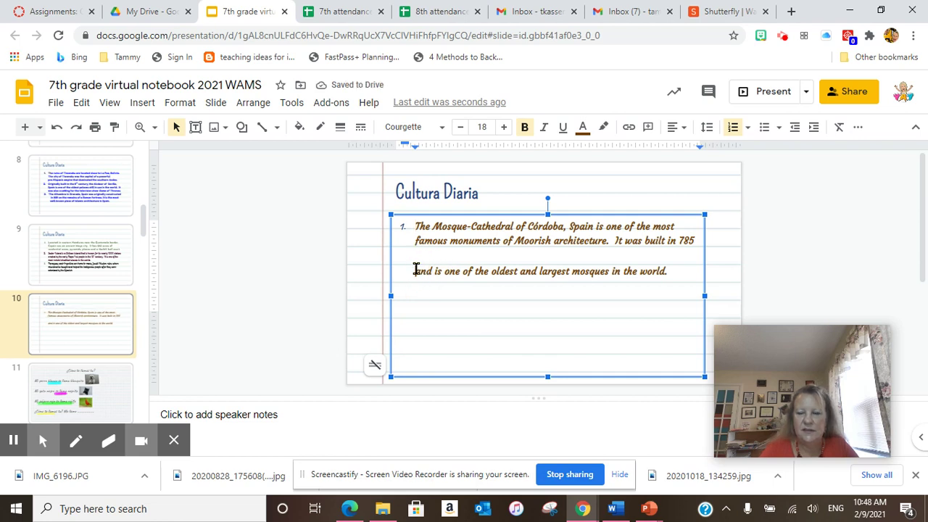
pyautogui.press('BackSpace')
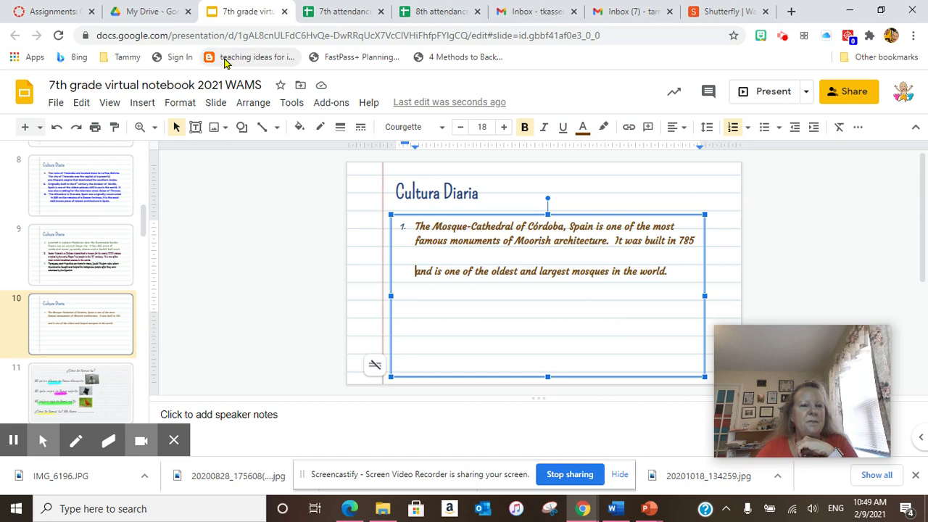
# Step: Scroll the Canvas assignments to the Quiz group and open 'Valentines celebration'
pyautogui.click(56, 16)
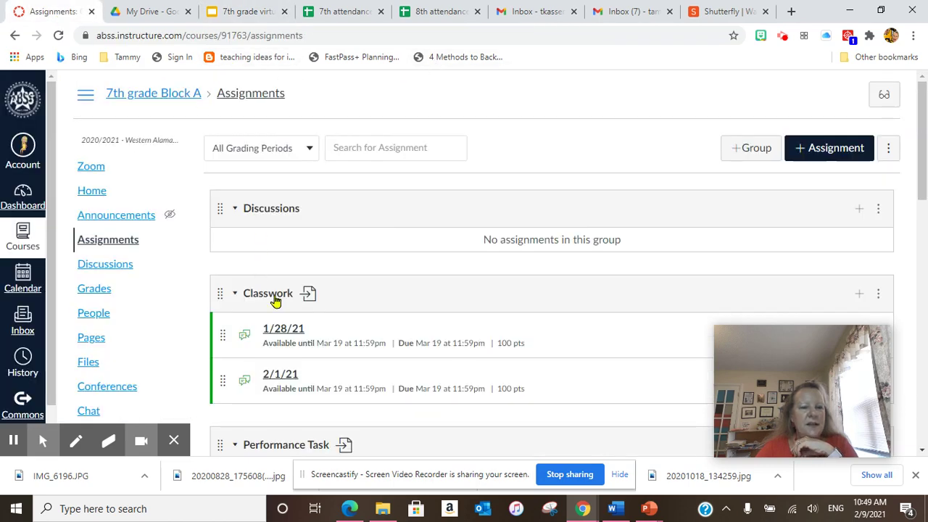
pyautogui.scroll(-3, 306, 312)
pyautogui.scroll(-1, 307, 312)
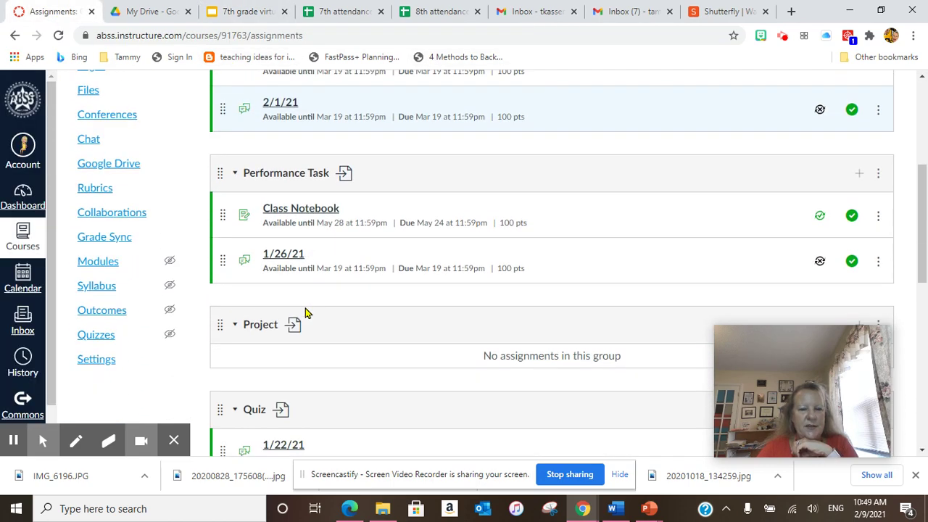
pyautogui.scroll(-1, 307, 312)
pyautogui.scroll(-2, 307, 311)
pyautogui.scroll(-1, 307, 312)
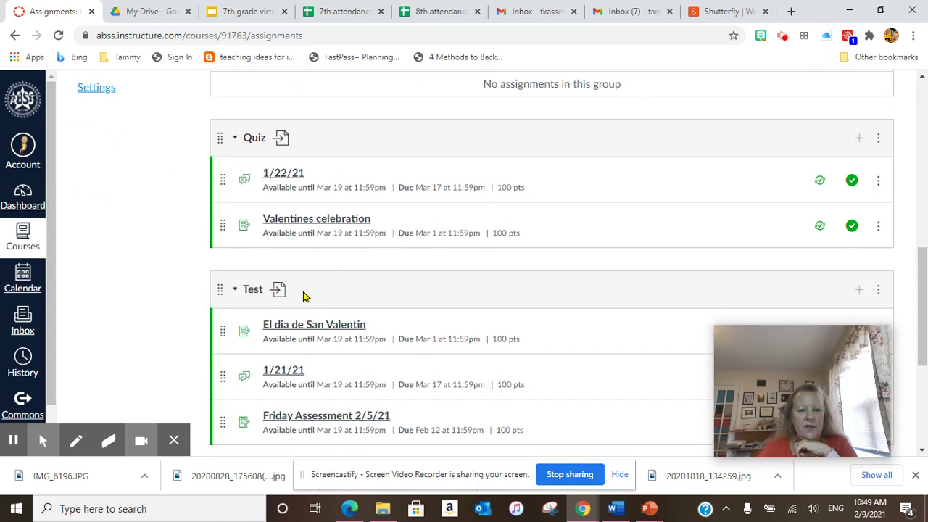
pyautogui.click(302, 220)
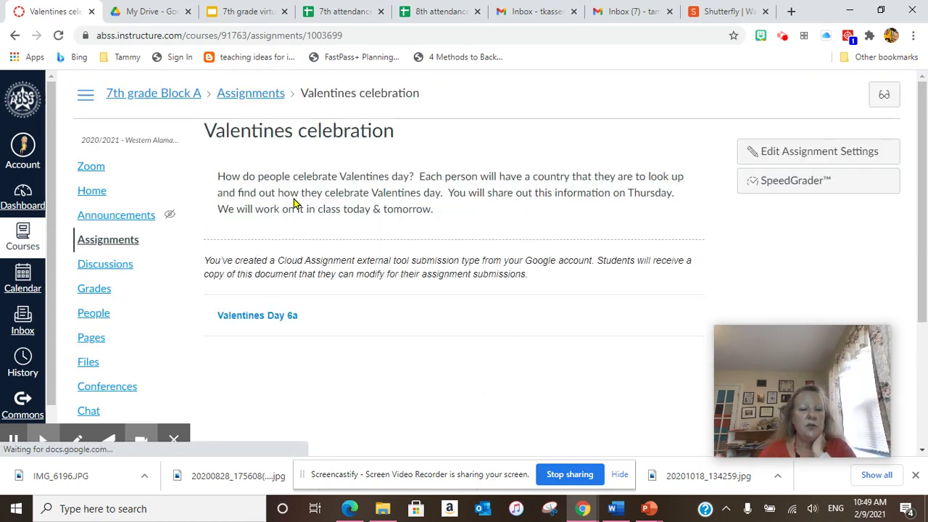
pyautogui.click(276, 318)
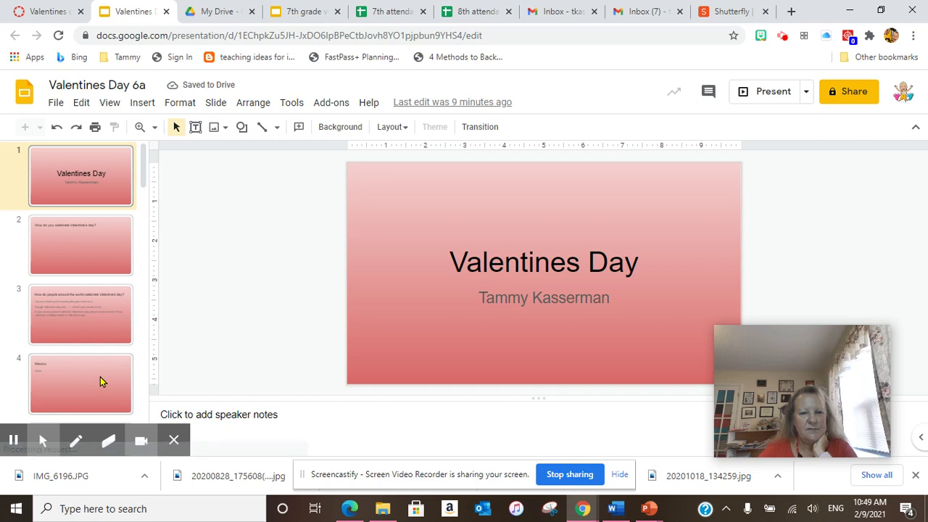
pyautogui.click(100, 377)
pyautogui.scroll(-1, 99, 375)
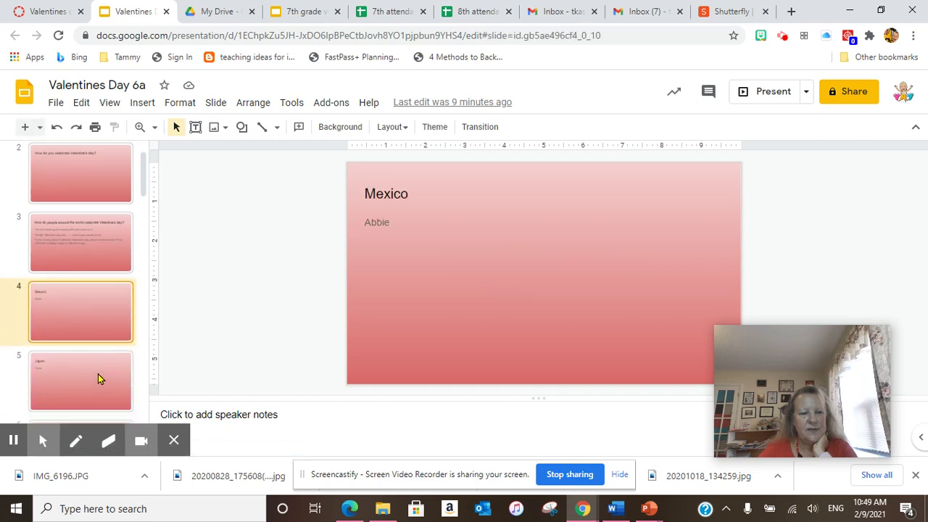
pyautogui.click(99, 377)
pyautogui.scroll(-3, 98, 375)
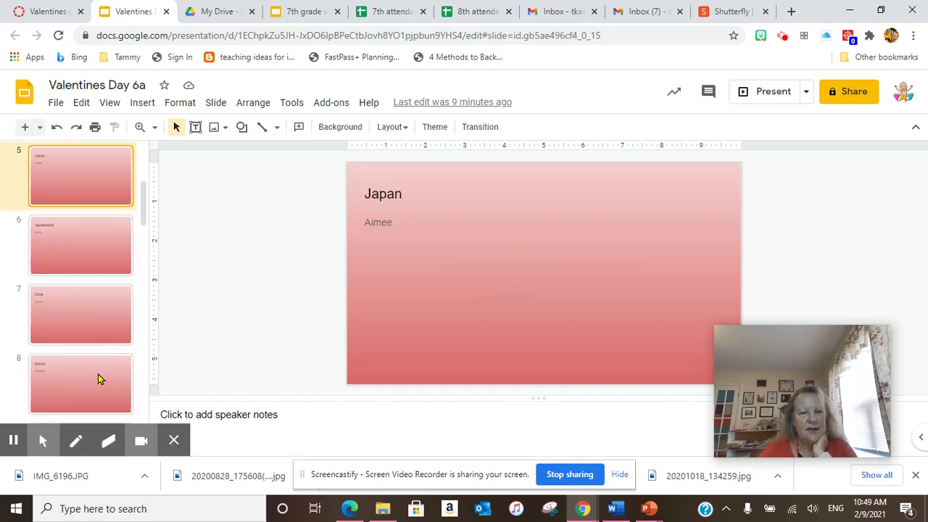
pyautogui.click(98, 374)
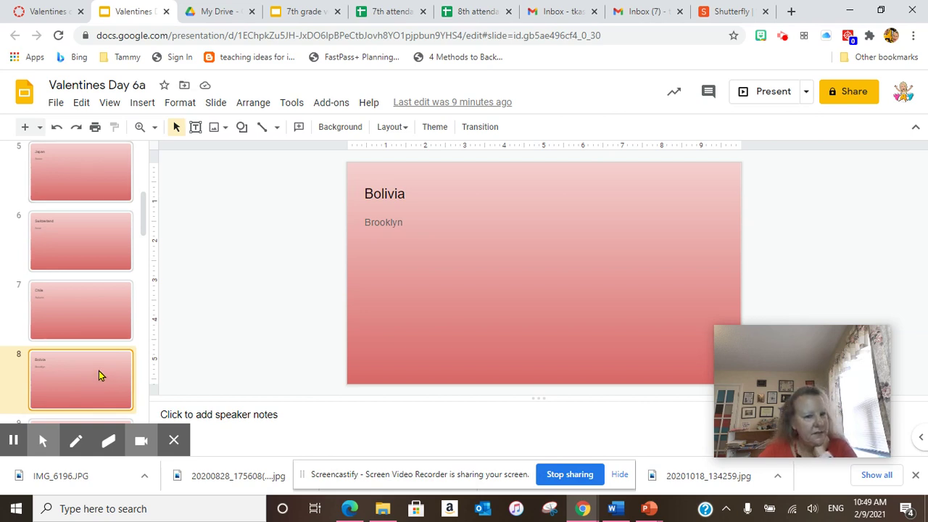
pyautogui.scroll(5, 98, 374)
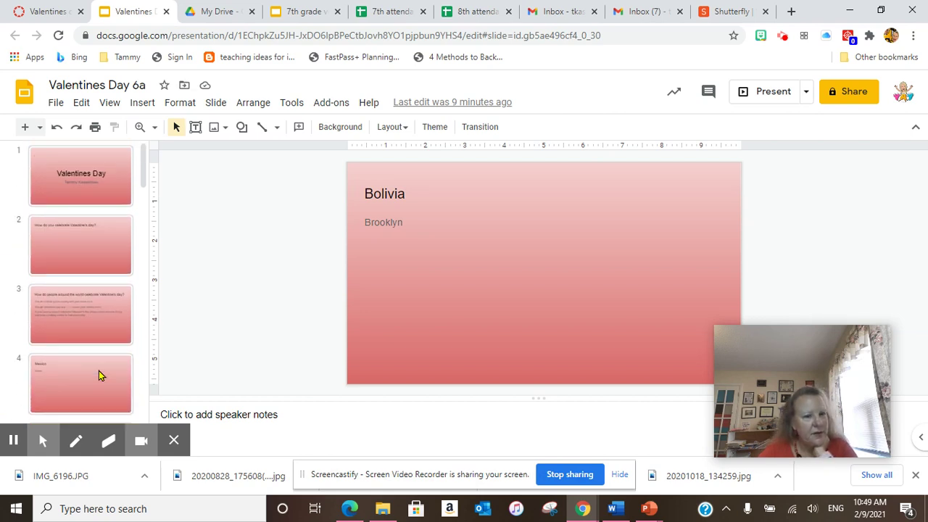
pyautogui.scroll(-10, 98, 371)
pyautogui.scroll(-5, 99, 370)
pyautogui.scroll(-4, 100, 373)
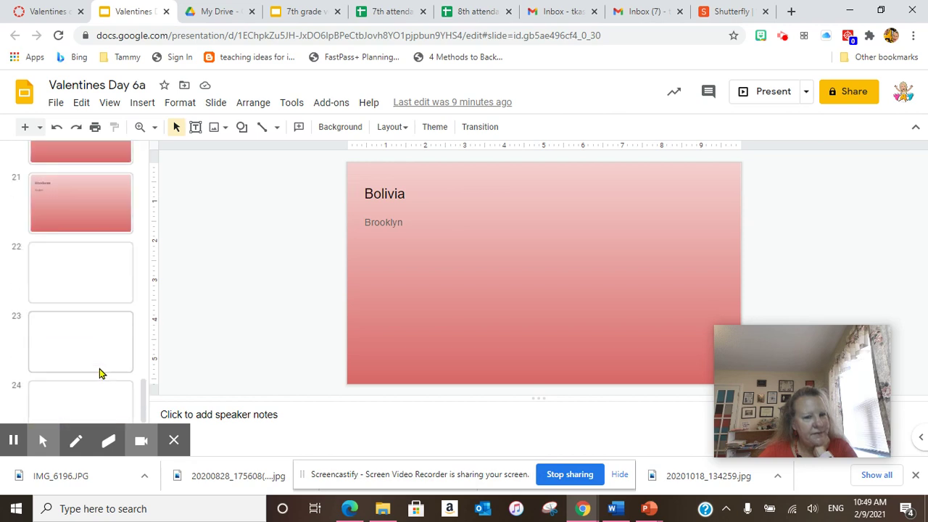
pyautogui.scroll(12, 100, 368)
pyautogui.scroll(3, 100, 368)
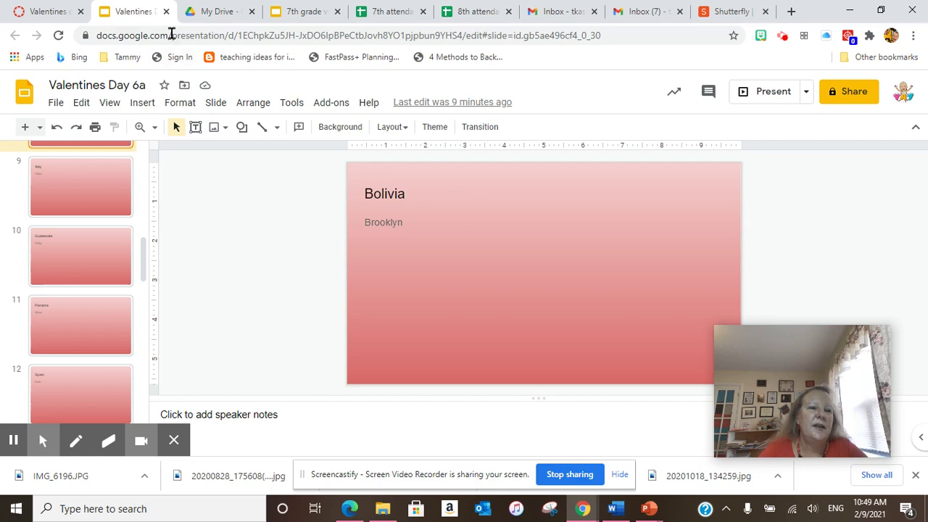
# Step: Close the presentation tab and open Valentines celebration's kebab menu in the Quiz group
pyautogui.click(166, 13)
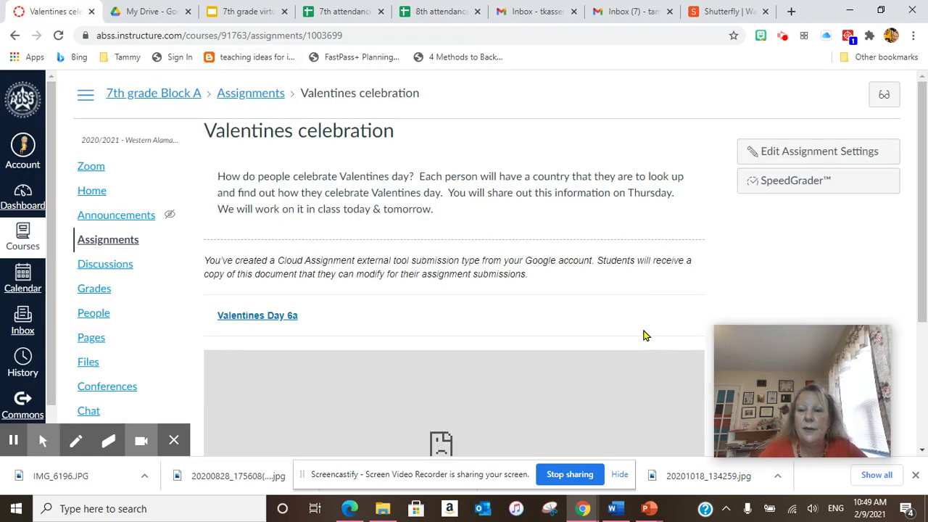
pyautogui.click(121, 246)
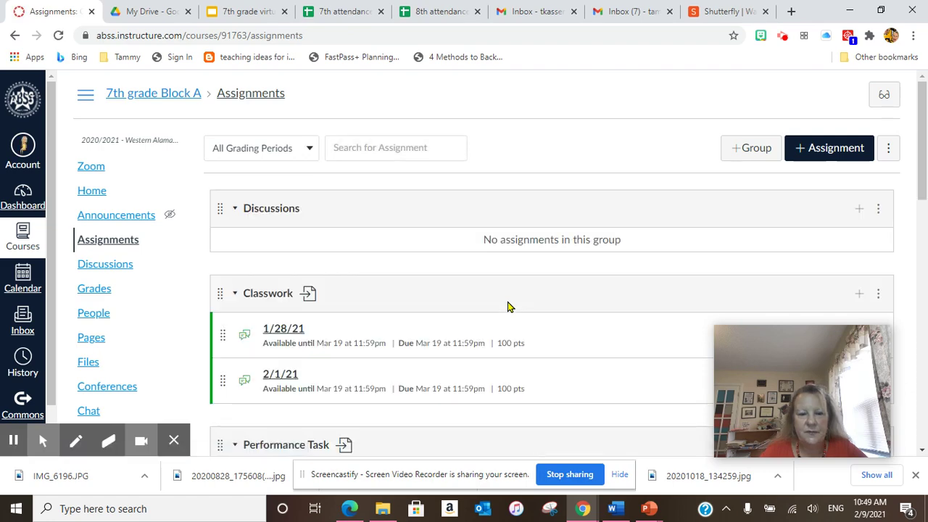
pyautogui.scroll(-1, 507, 306)
pyautogui.scroll(-3, 507, 307)
pyautogui.scroll(-1, 508, 307)
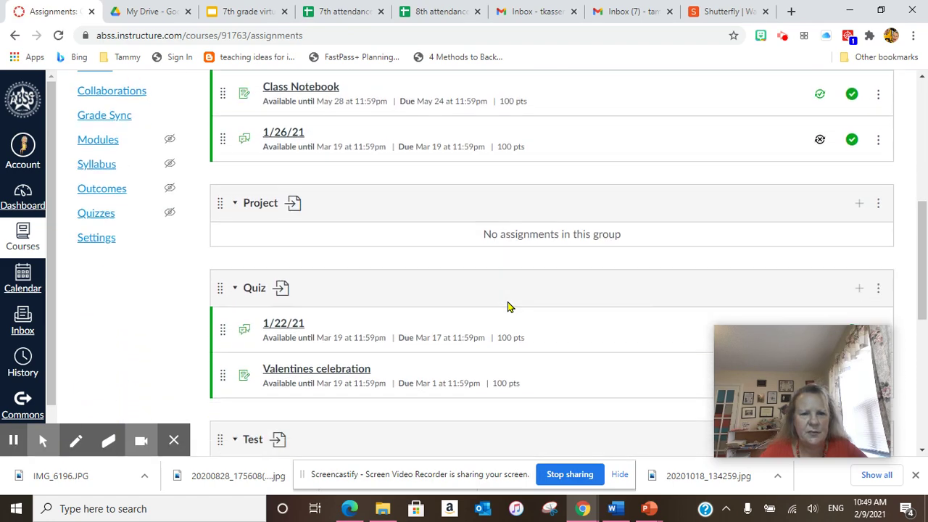
pyautogui.scroll(-2, 508, 307)
pyautogui.click(878, 225)
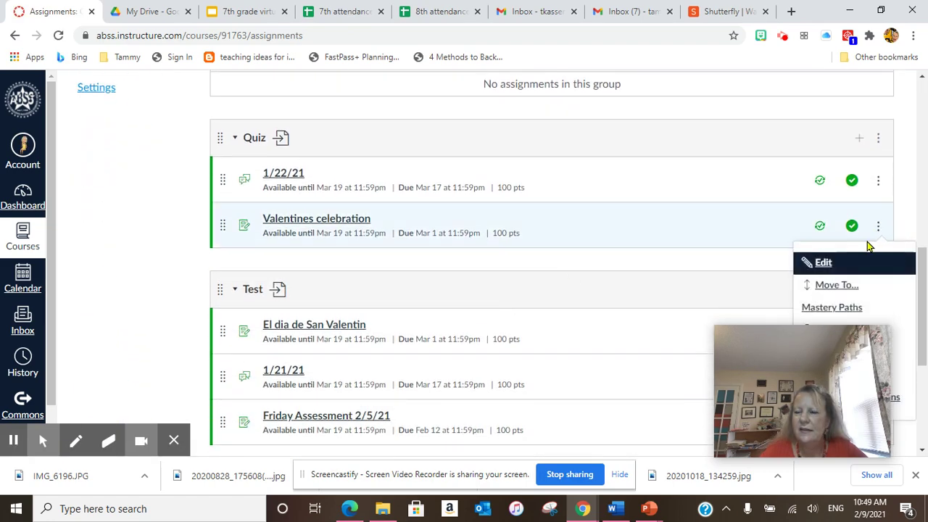
pyautogui.scroll(-2, 853, 285)
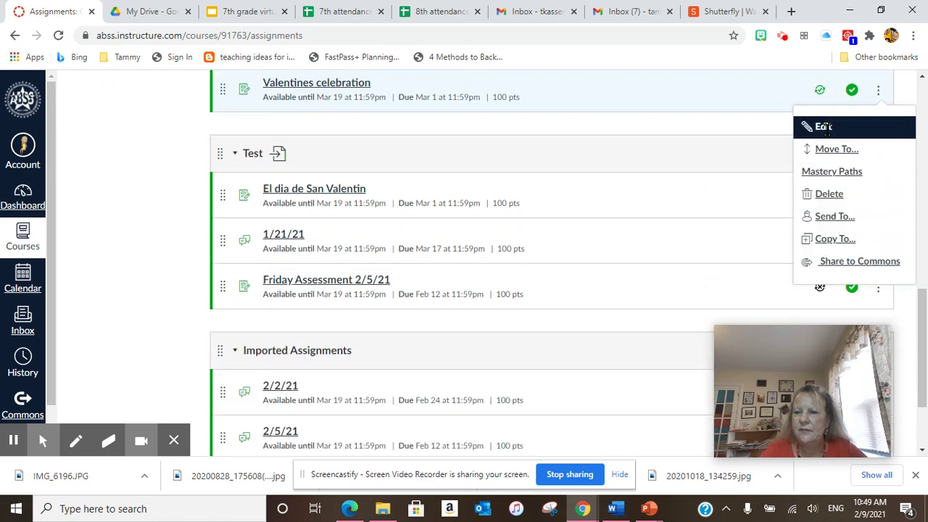
# Step: Edit Valentines celebration and expand More Options to review its 100 points and Quiz group
pyautogui.click(824, 125)
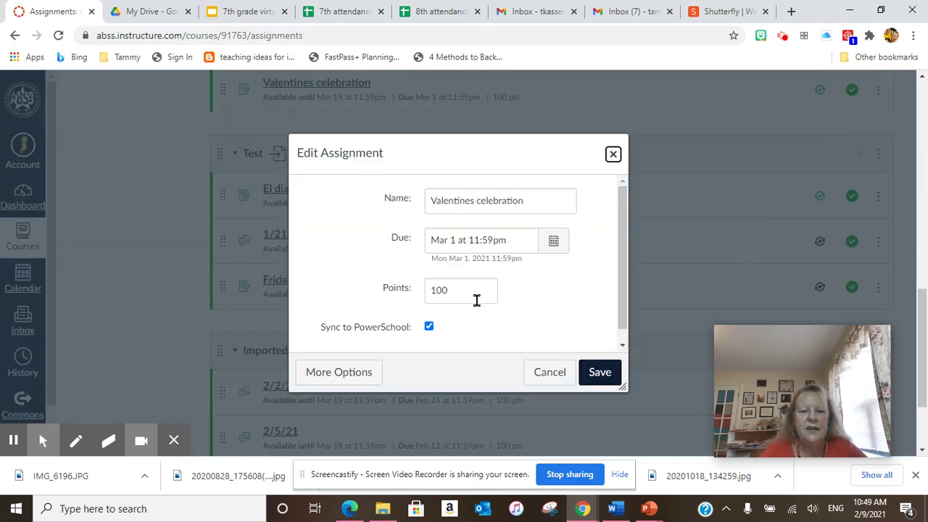
pyautogui.click(345, 374)
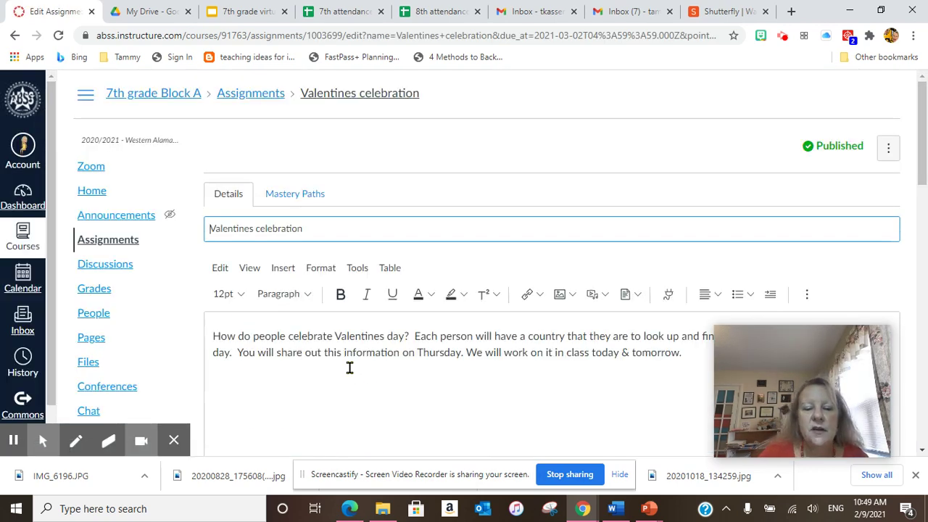
pyautogui.moveTo(727, 374)
pyautogui.mouseDown()
pyautogui.moveTo(737, 372)
pyautogui.moveTo(597, 232)
pyautogui.moveTo(608, 265)
pyautogui.mouseUp()
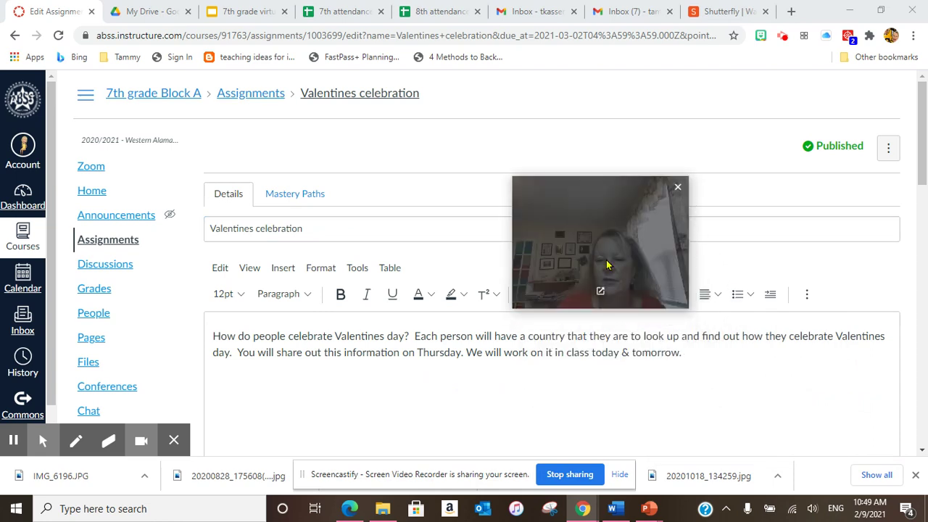
pyautogui.scroll(-2, 690, 392)
pyautogui.scroll(-1, 690, 392)
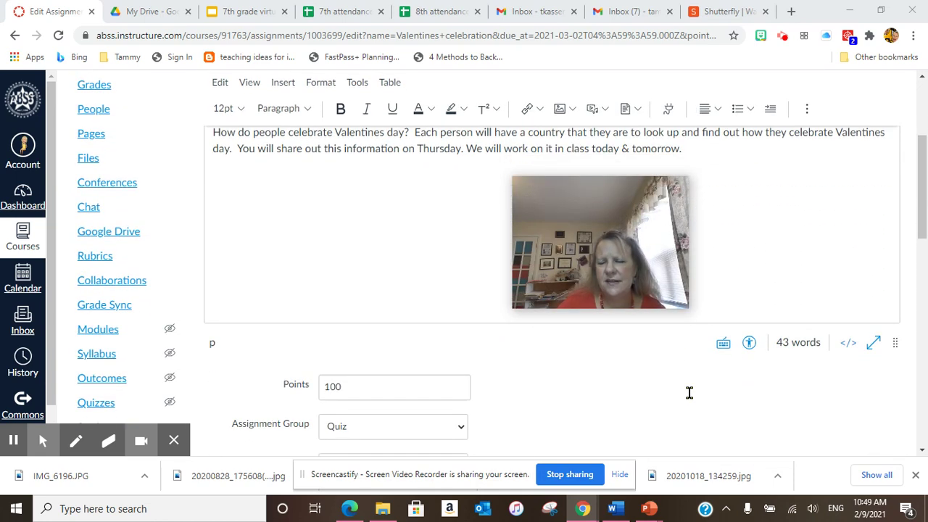